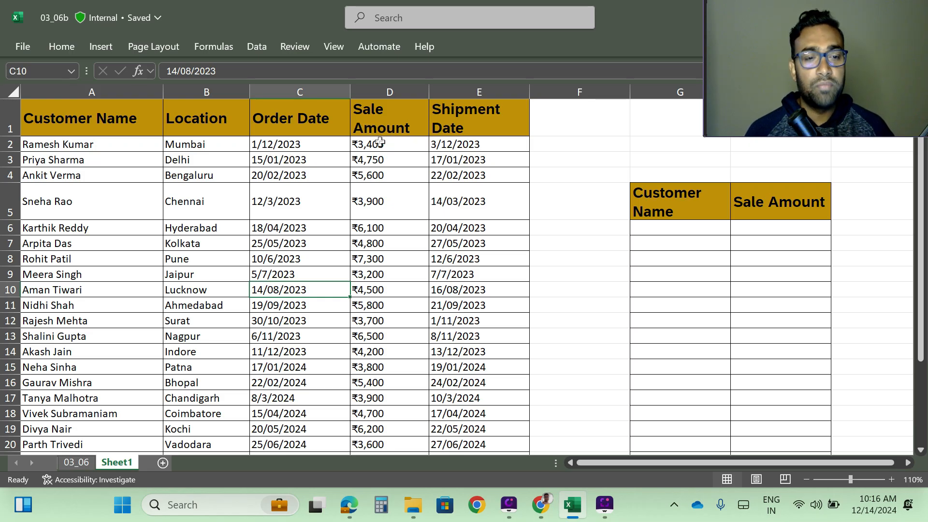
- Hide the Location and Order Date columns
left_click(203, 88)
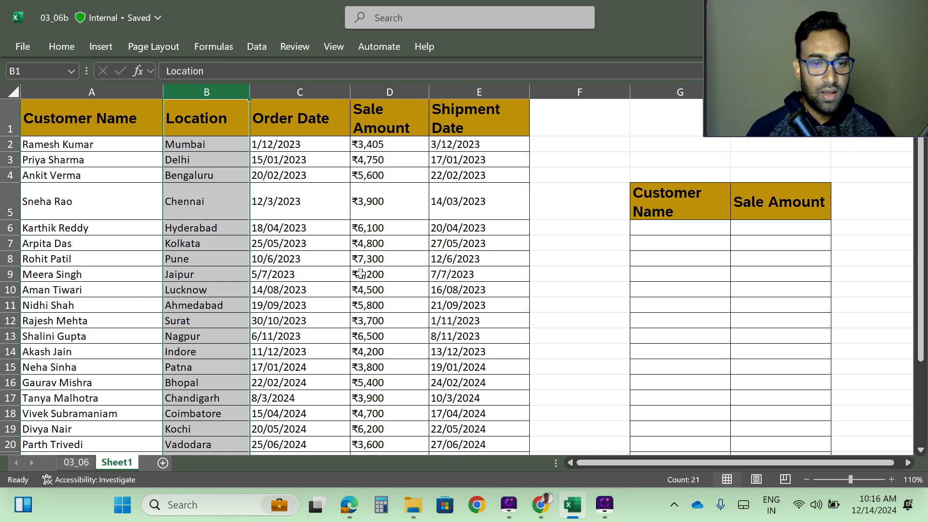
left_click_drag(95, 242, 92, 228)
left_click(207, 88)
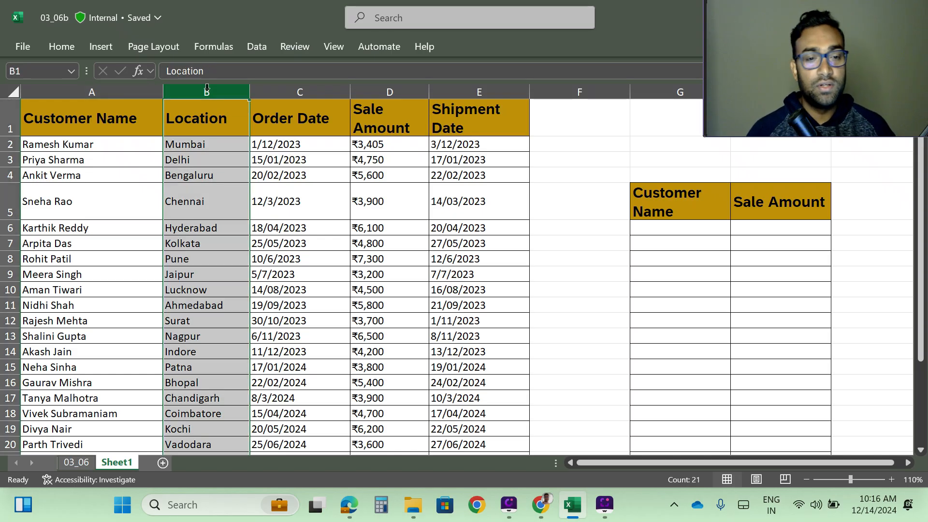
key("shift+Right")
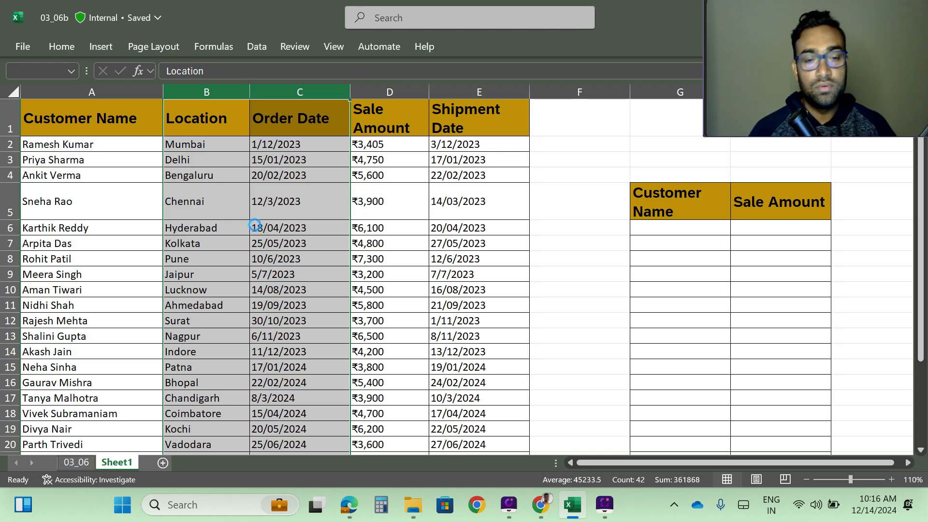
key("ctrl+o")
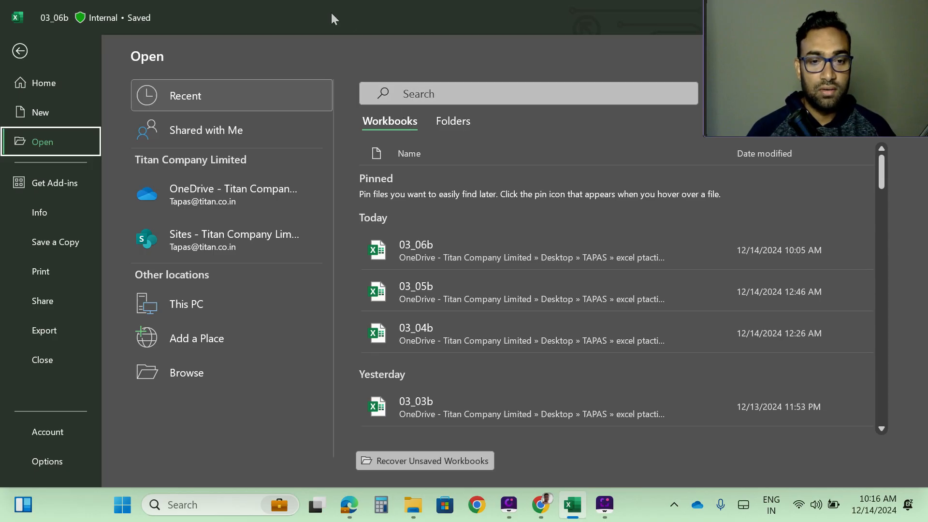
left_click(489, 234)
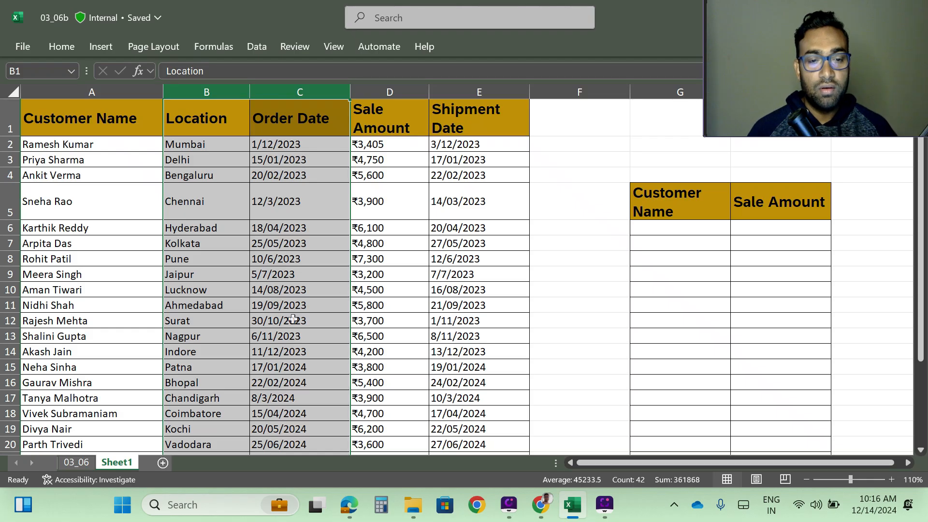
right_click(234, 199)
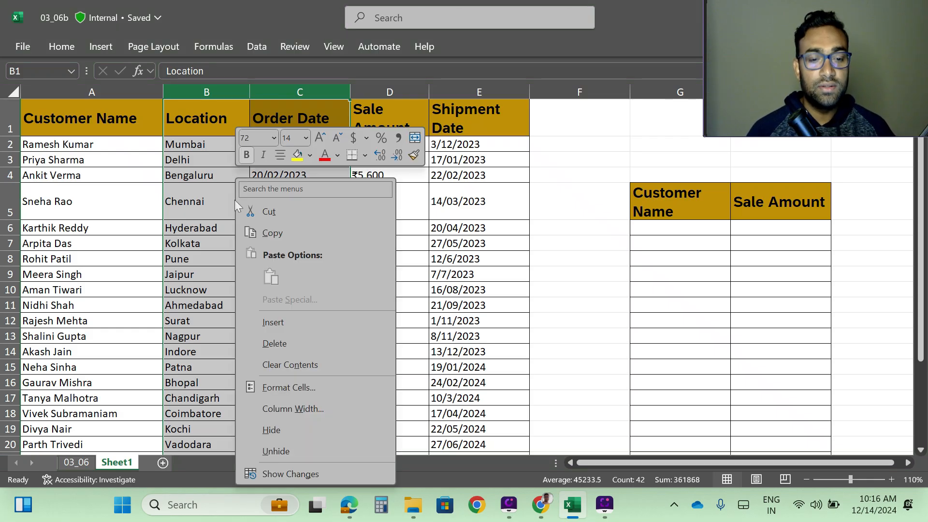
left_click(274, 429)
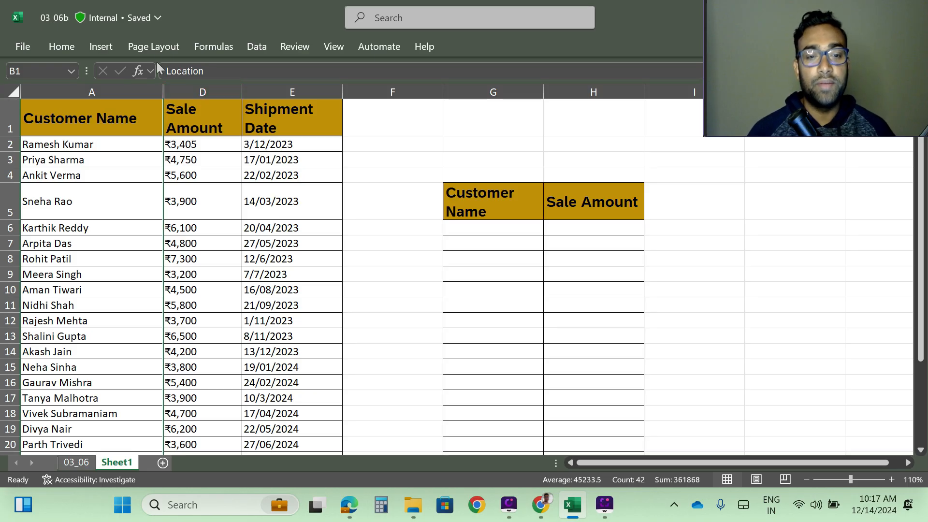
- Hide the Shipment Date column
left_click(272, 92)
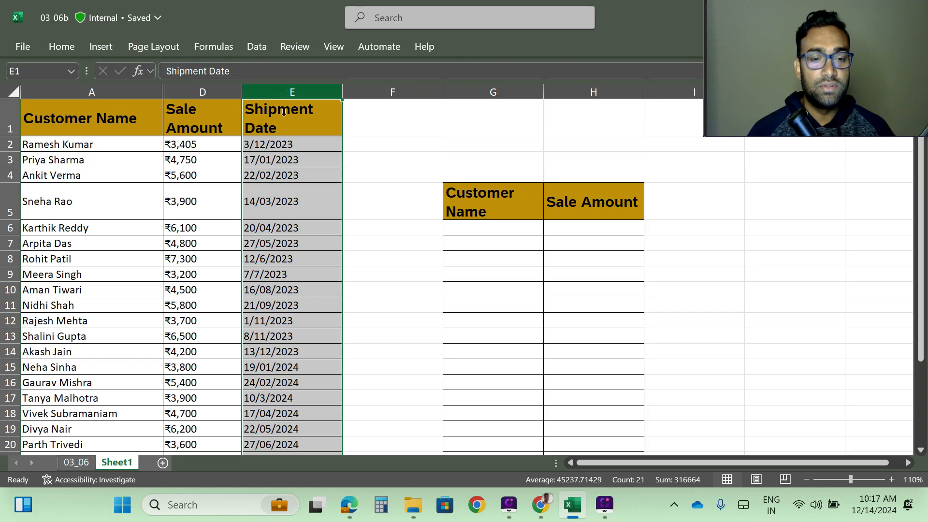
right_click(282, 149)
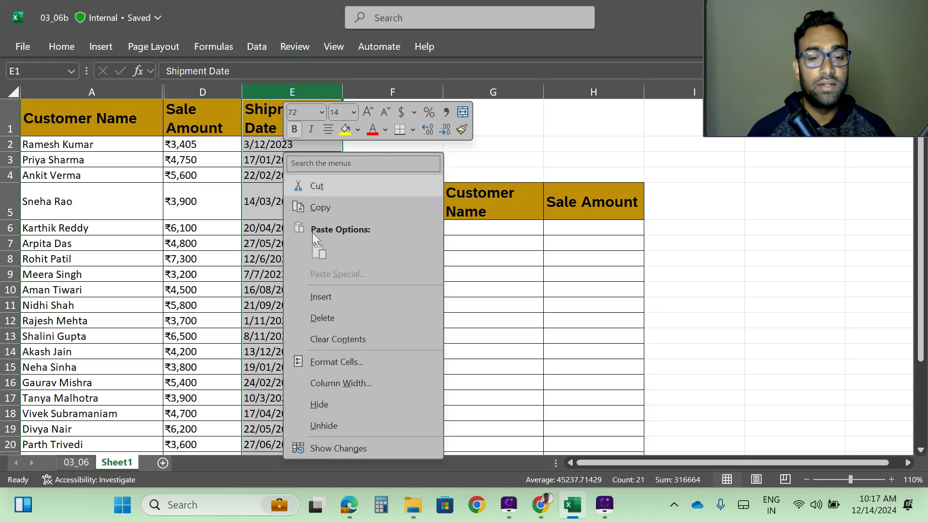
left_click(319, 404)
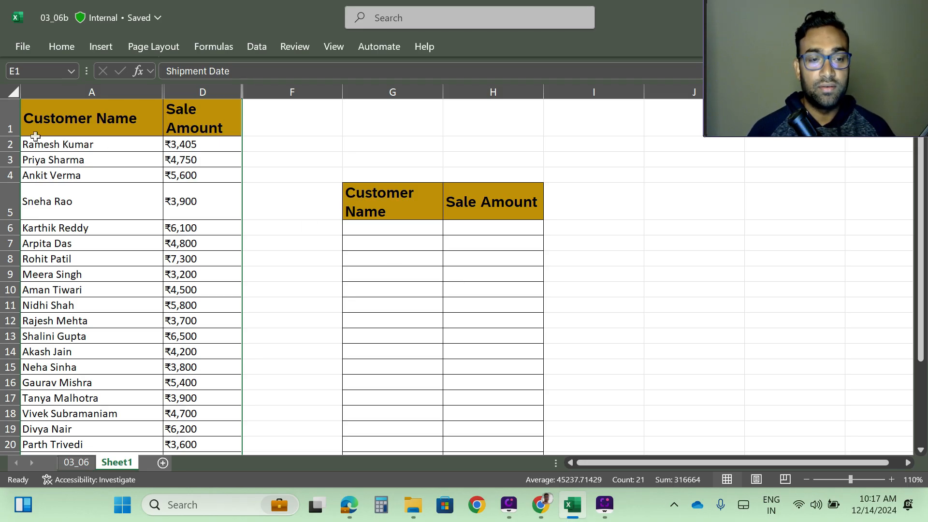
- Copy the data range A2:D21 and paste it into the second table starting at G6
left_click(50, 146)
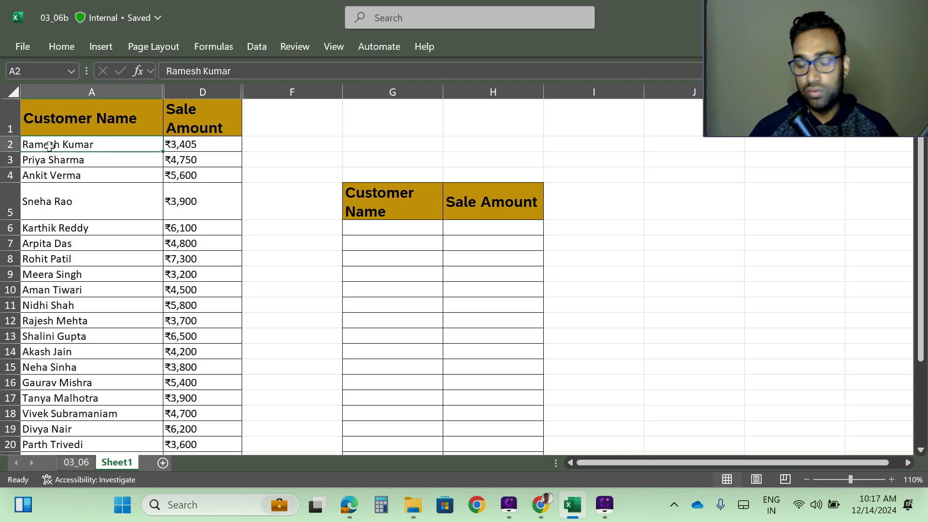
key("ctrl+shift+Right")
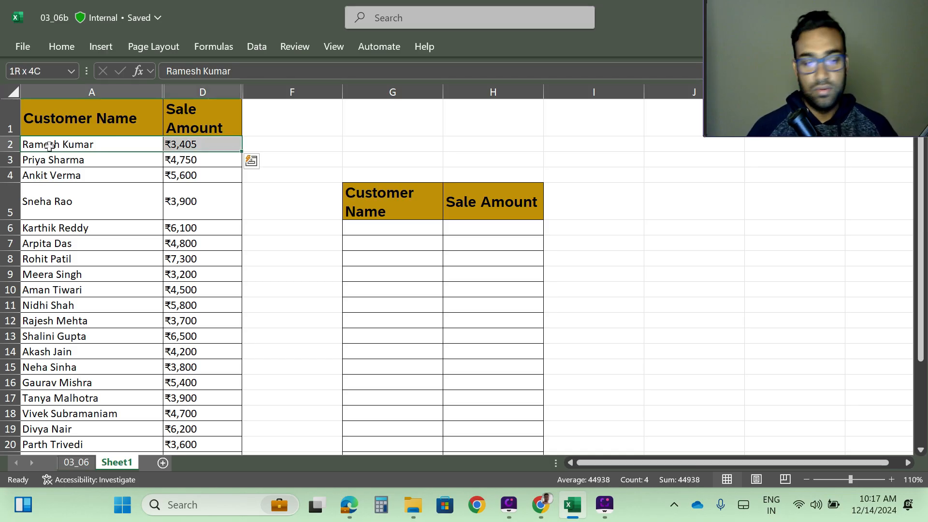
key("ctrl+shift+Down")
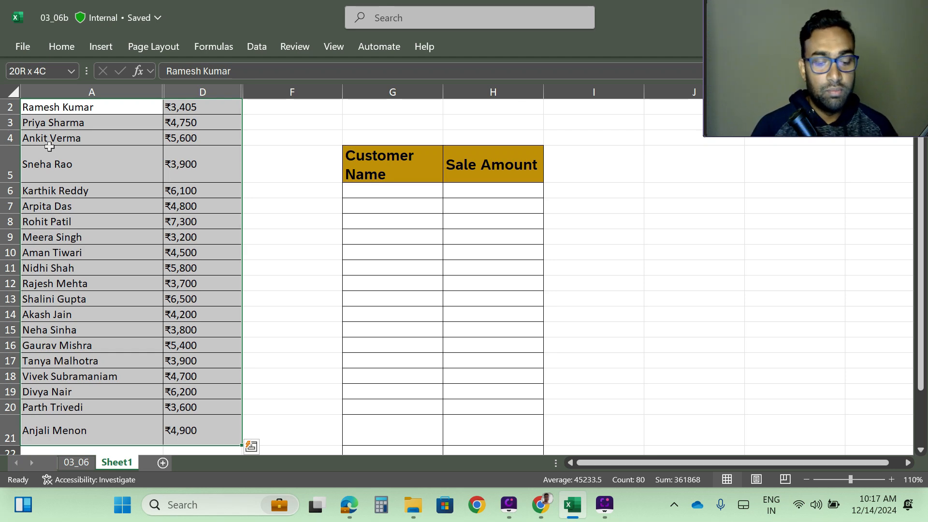
key("ctrl+c")
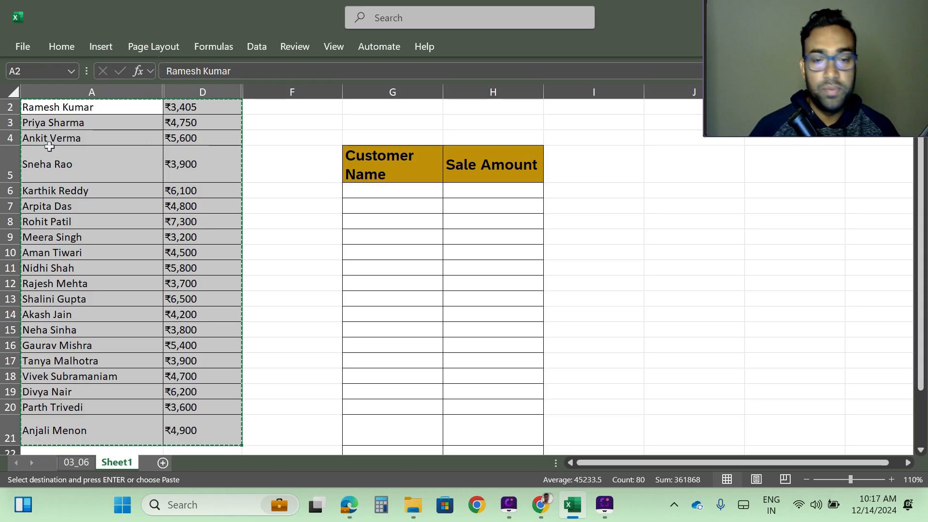
scroll(379, 297, "up", 1)
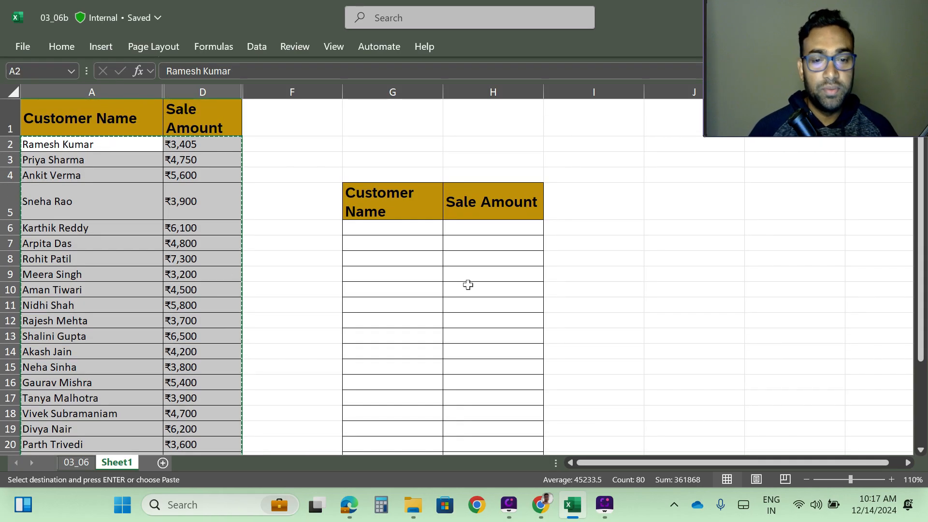
left_click(375, 231)
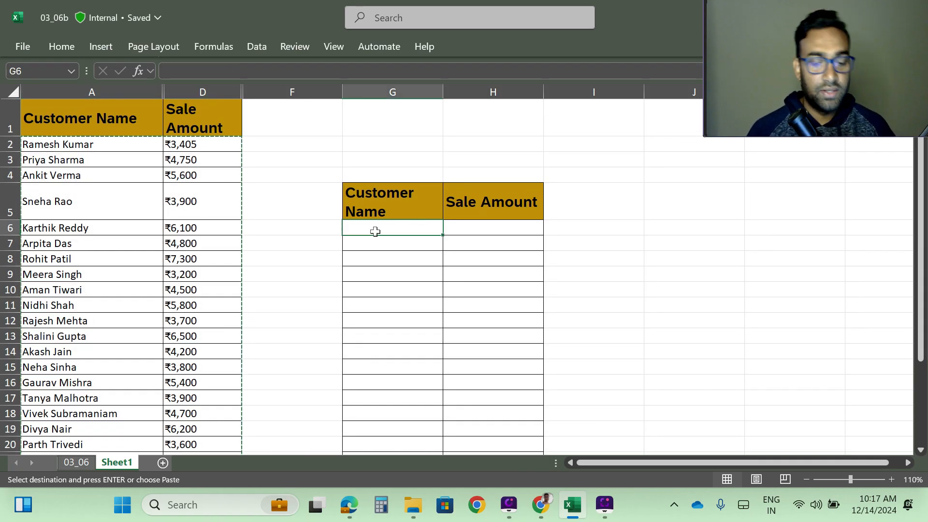
key("ctrl+v")
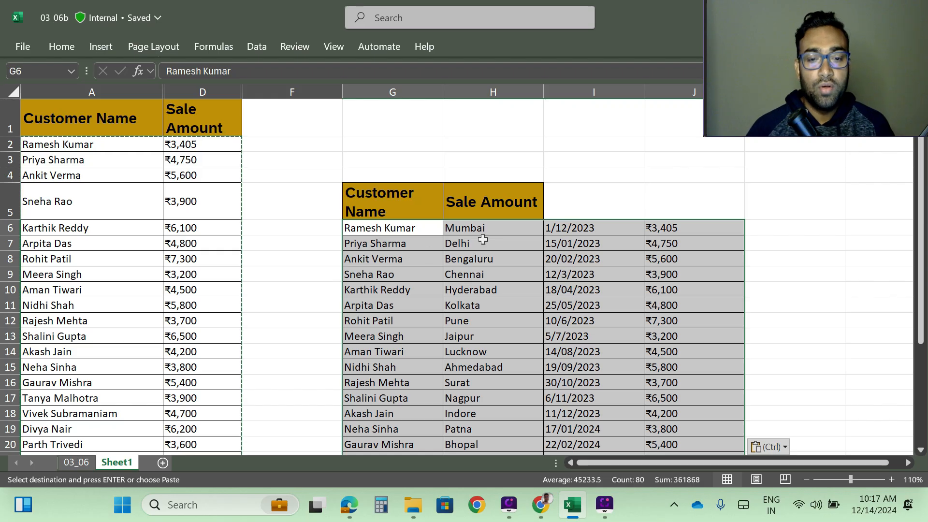
- Clear the pasted data from the range starting at G6
scroll(481, 240, "down", 2)
scroll(471, 283, "up", 2)
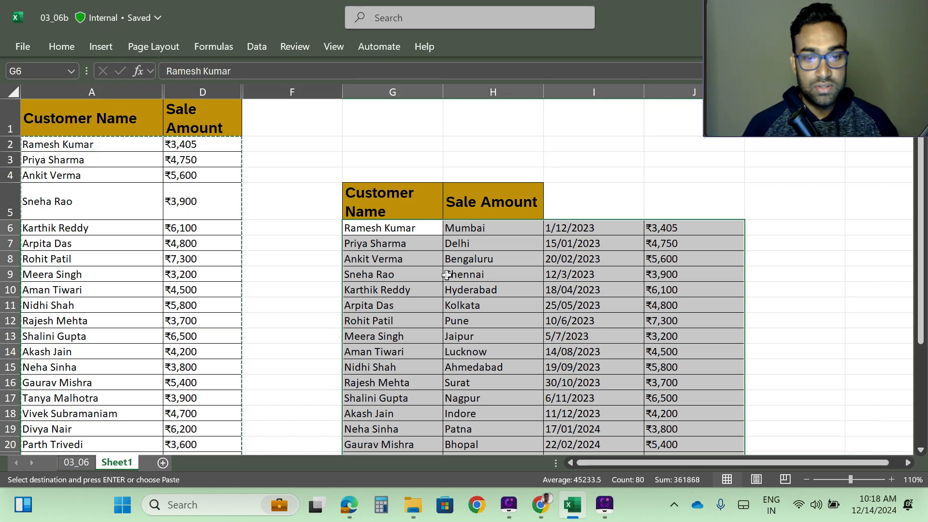
key("Delete")
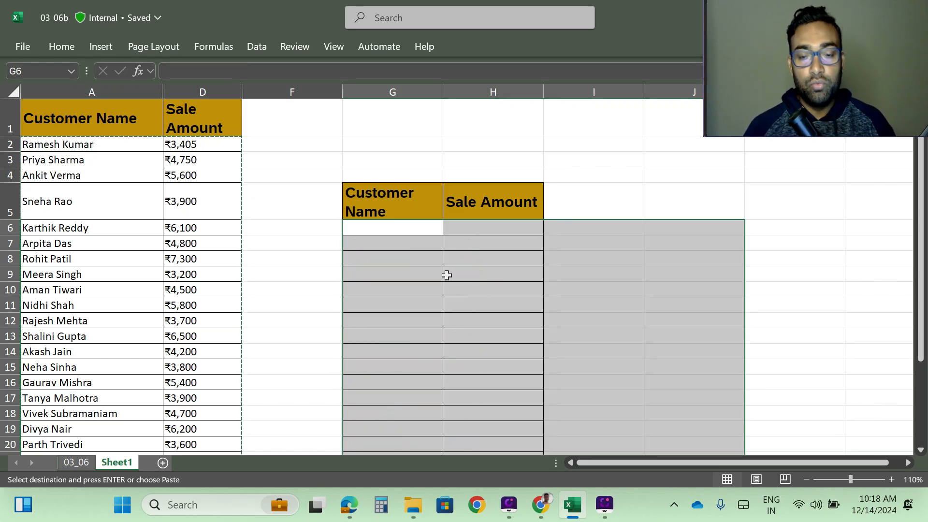
left_click(375, 232)
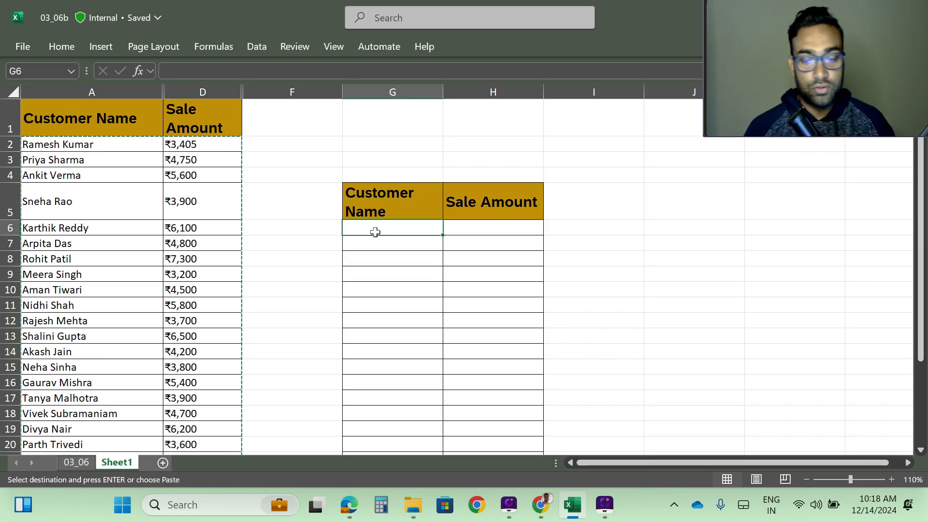
key("ctrl+g")
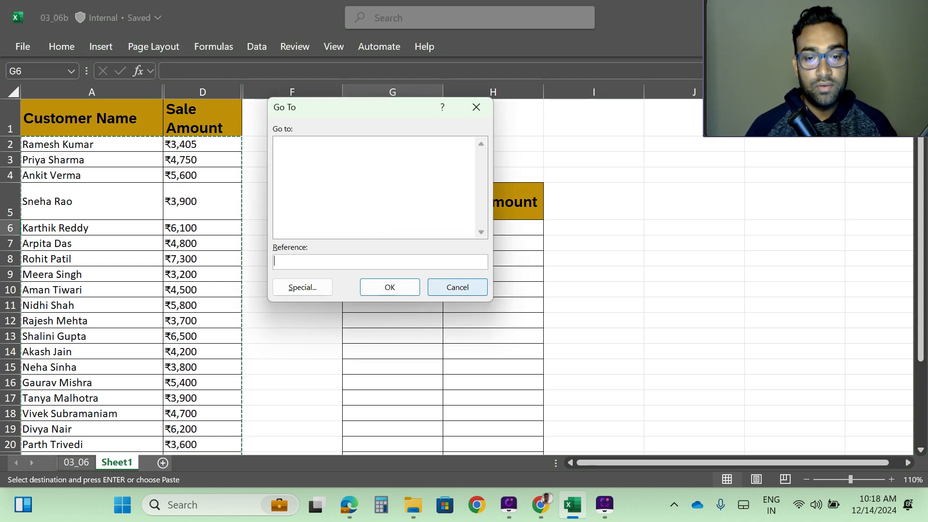
left_click(458, 289)
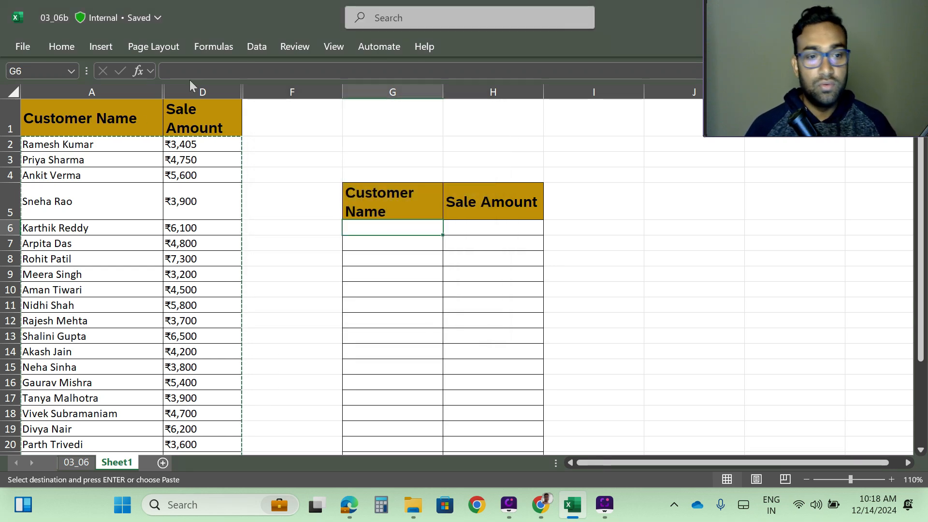
- Copy only the visible cells of A2:D21 using the Go To Special option Visible cells only, and paste them at G6
left_click(62, 49)
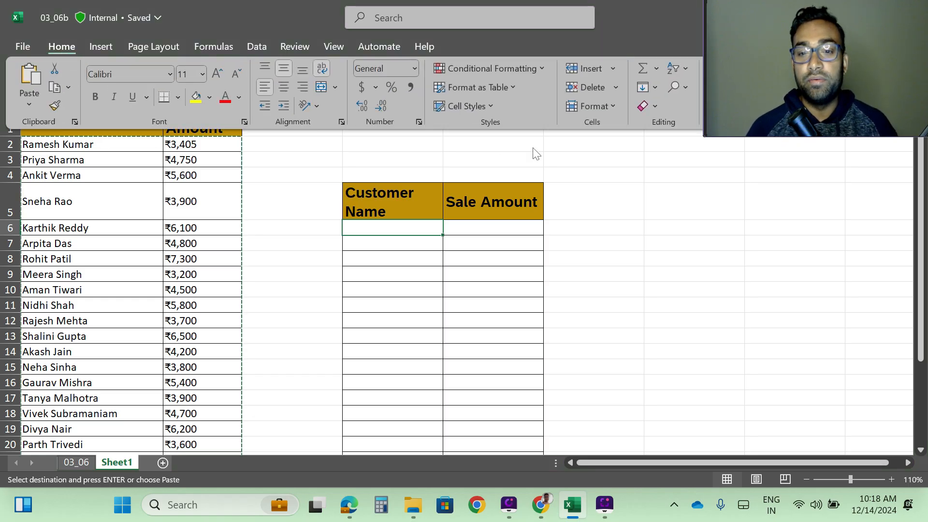
left_click(684, 87)
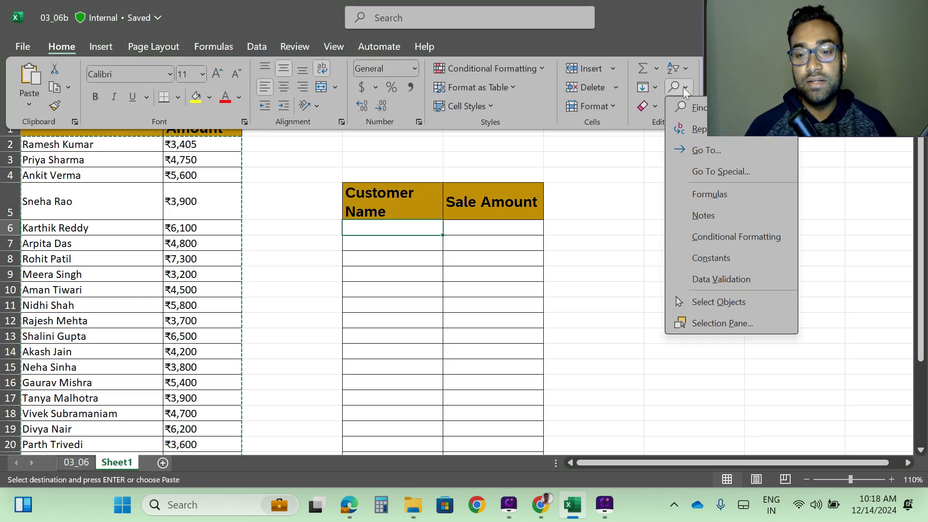
left_click(731, 175)
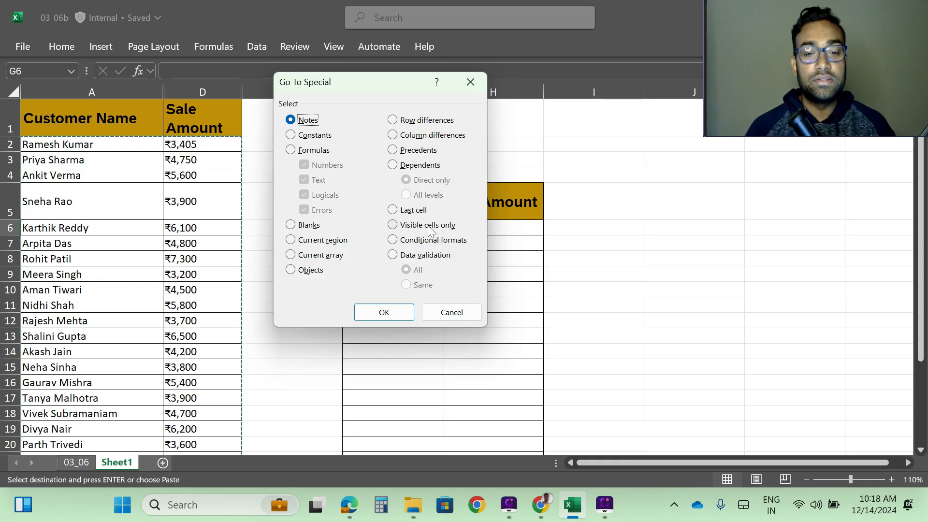
left_click(393, 226)
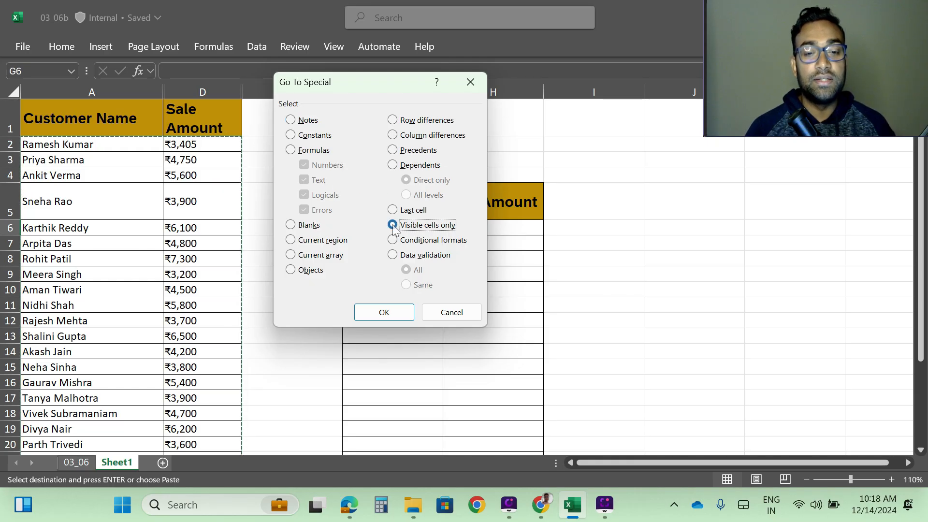
left_click(385, 313)
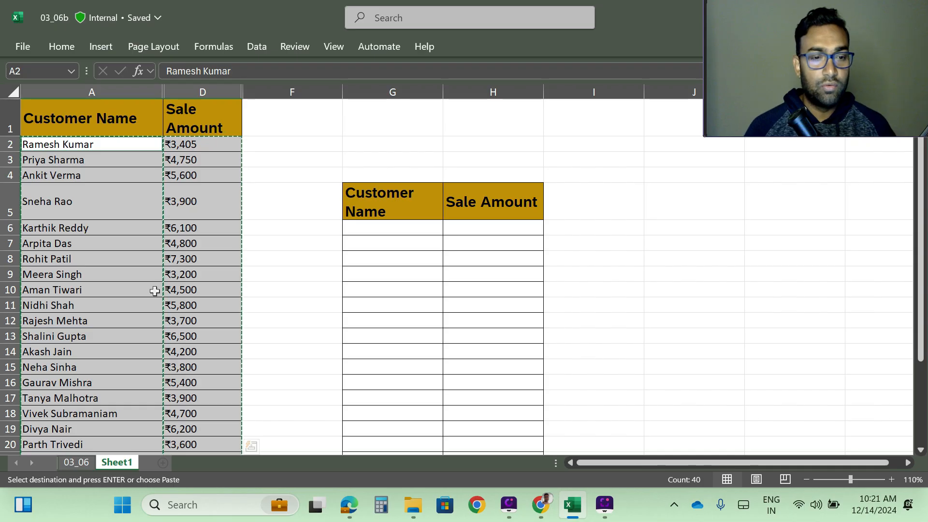
left_click(376, 227)
type("Ramesh Kumar\t₹3,405 Priya Sharma\t₹4,750 Ankit Verma\t₹5,600 Sneha Rao\t₹3,900 Karthik Reddy\t₹6,100 Arpita Das\t₹4,800 Rohit Patil\t₹7,300 Meera Singh\t₹3,200 Aman Tiwari\t₹4,500 Nidhi Shah\t₹5,800 Rajesh Mehta\t₹3,700 Shalini Gupta\t₹6,500 Akash Jain\t₹4,200 Neha Sinha\t₹3,800 Gaurav Mishra\t₹5,400 Tanya Malhotra\t₹3,900 Vivek Subramaniam\t₹4,700 Divya Nair\t₹6,200 Parth Trivedi\t₹3,600")
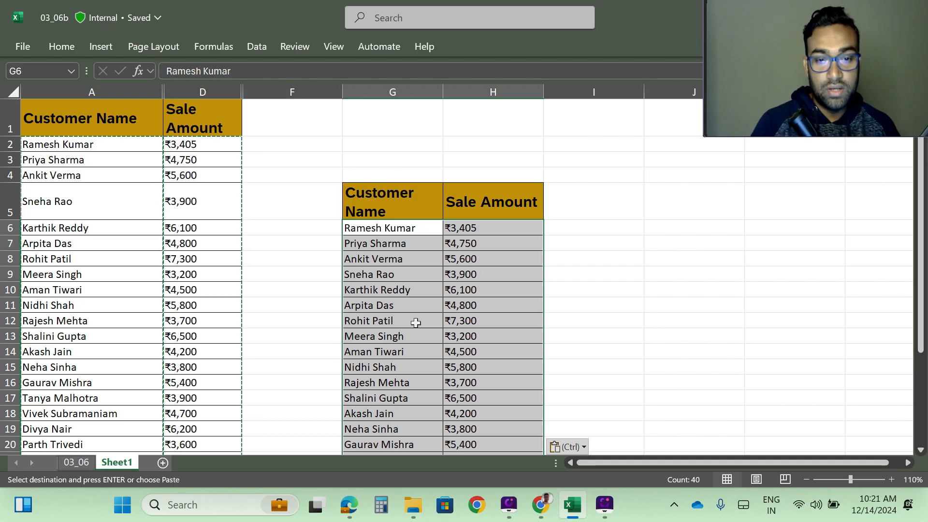
key("ctrl+g")
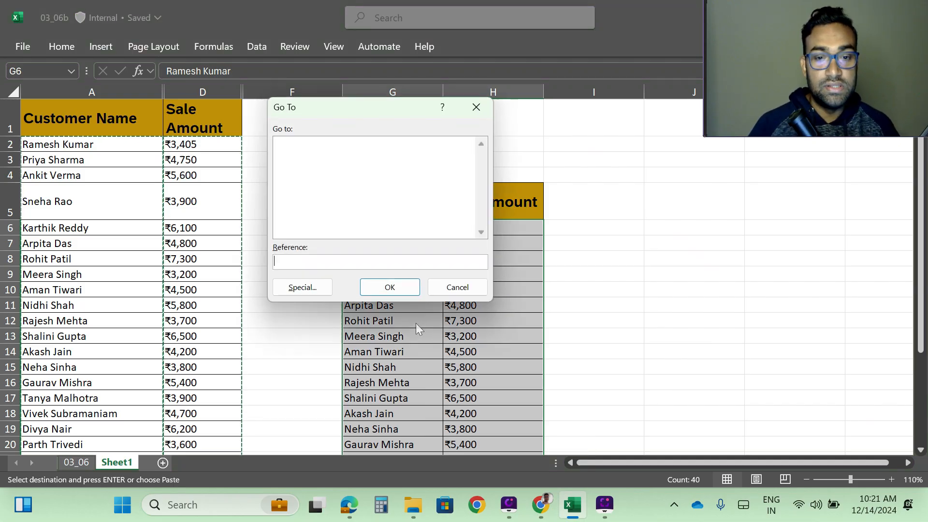
left_click(303, 287)
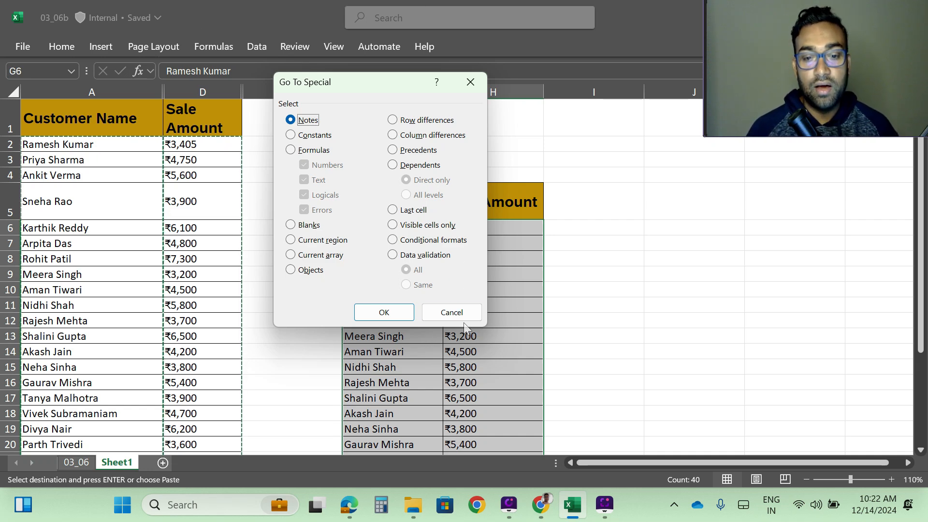
left_click(448, 314)
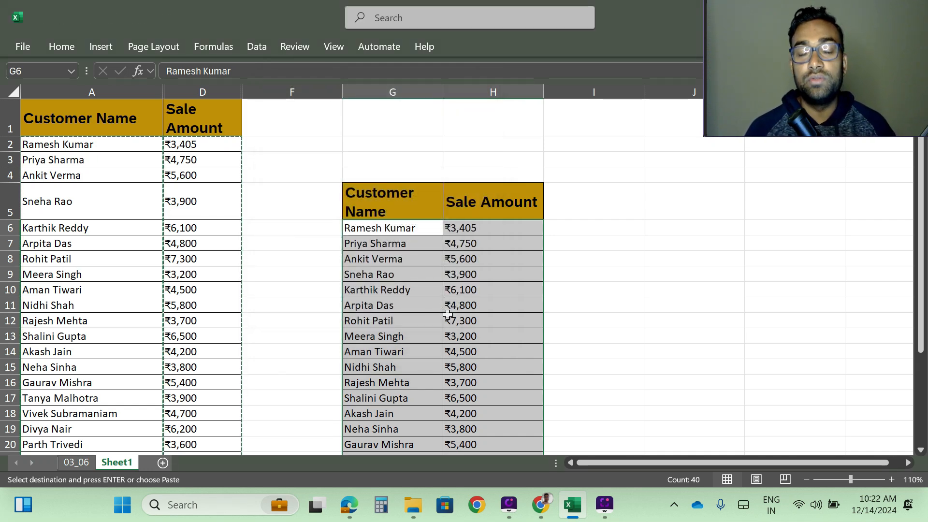